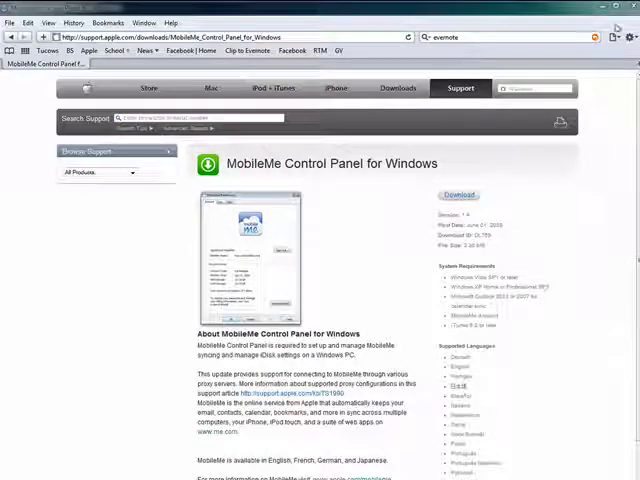
- Enter the member name and password and submit the MobileMe sign-in
click(560, 14)
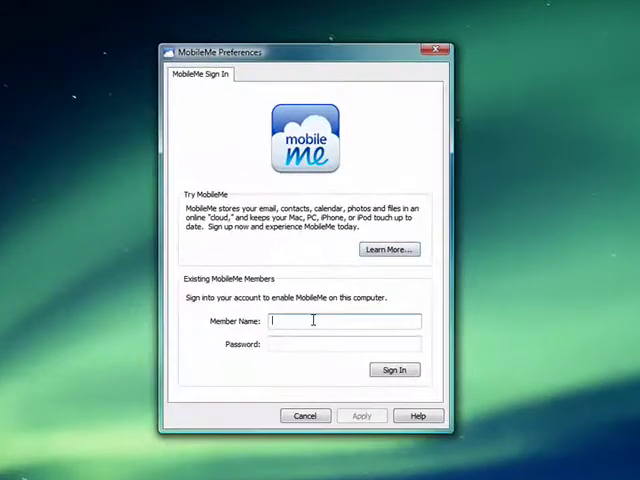
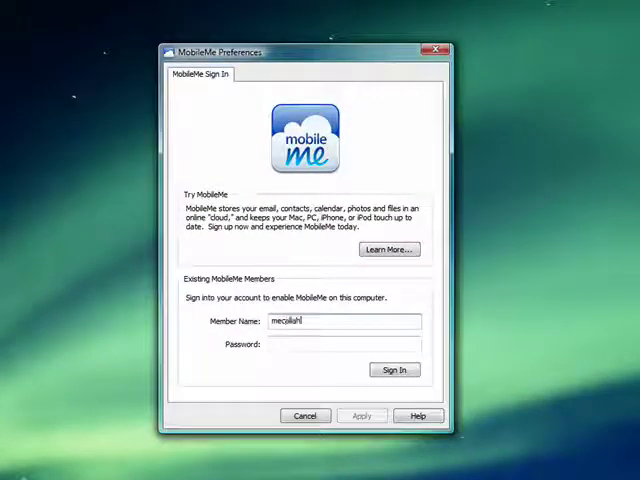
key(Tab)
text(a*****)
click(394, 370)
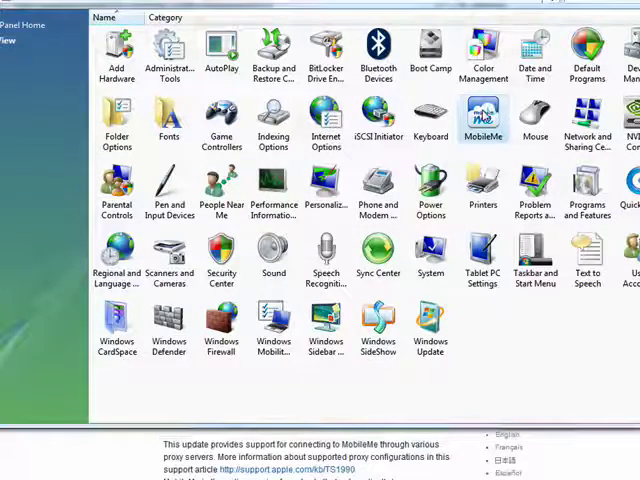
- Show MobileMe Preferences with the signed-in account and its status in full view
double_click(483, 120)
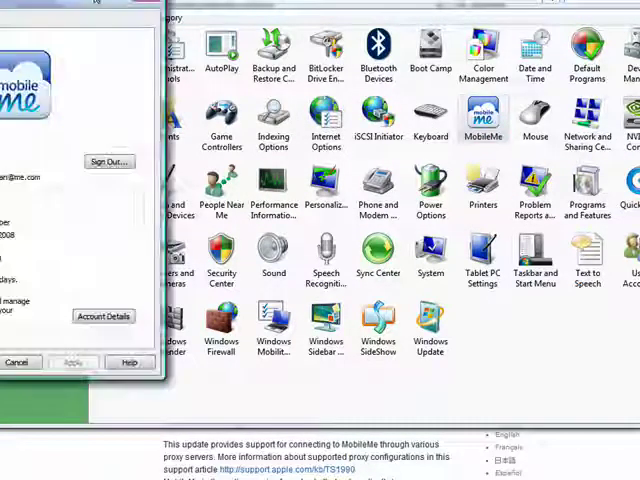
drag(100, 10, 420, 72)
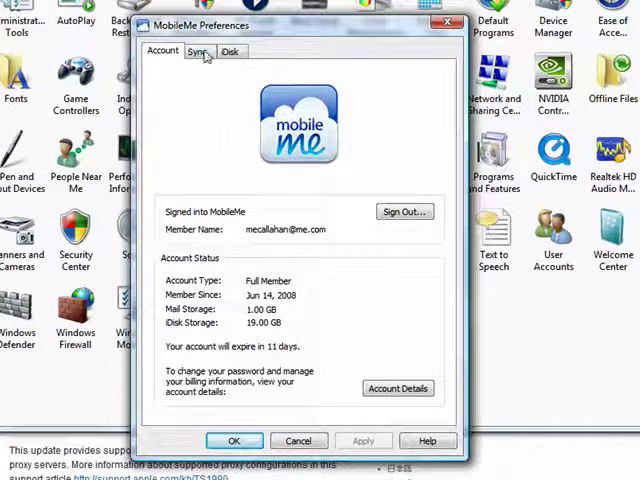
- Enable Sync with MobileMe (Automatically) and include Bookmarks with Internet Explorer
click(198, 52)
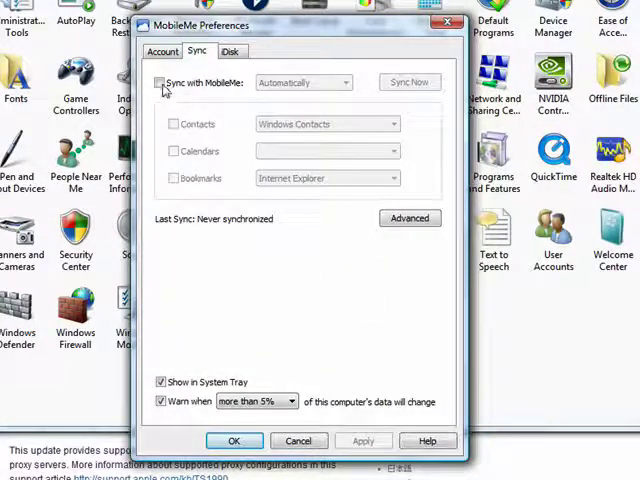
click(159, 83)
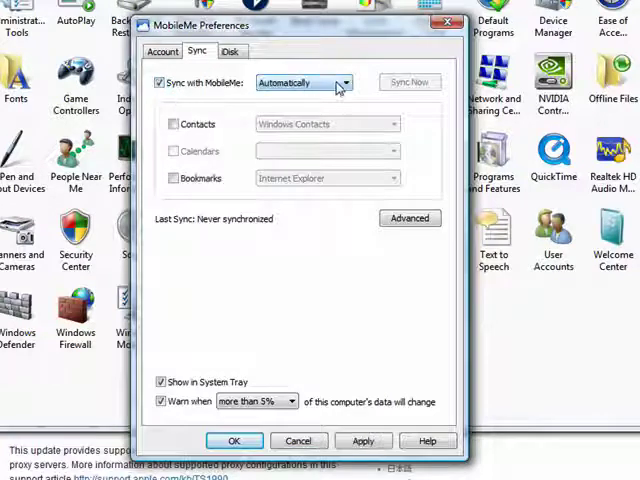
click(174, 178)
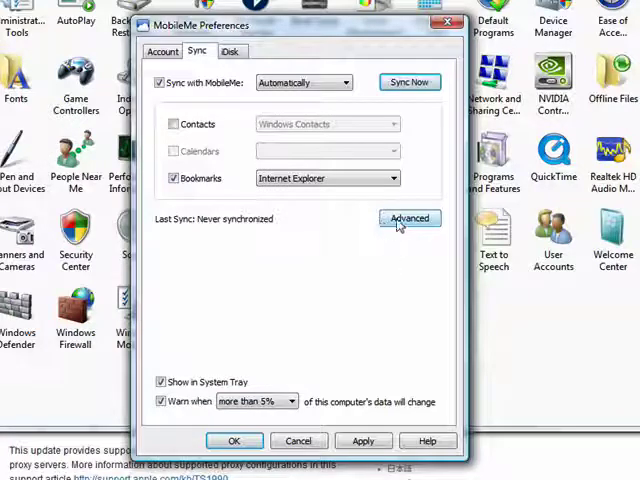
- Review the Registered Computer list in Advanced Settings and dismiss it with Done
click(402, 224)
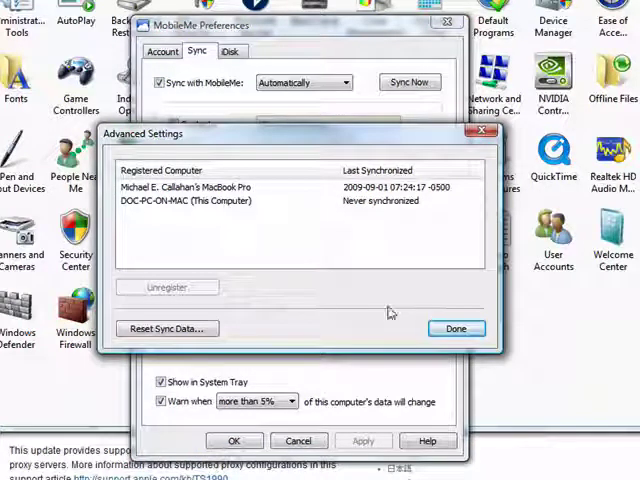
click(455, 329)
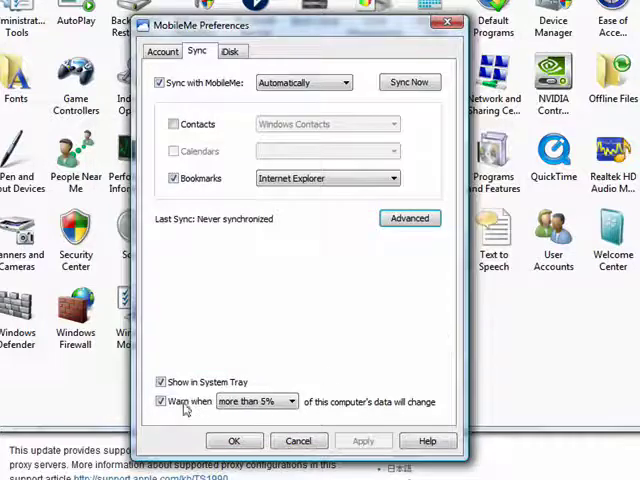
- Confirm the MobileMe preferences with OK, saving the bookmark sync settings
click(231, 442)
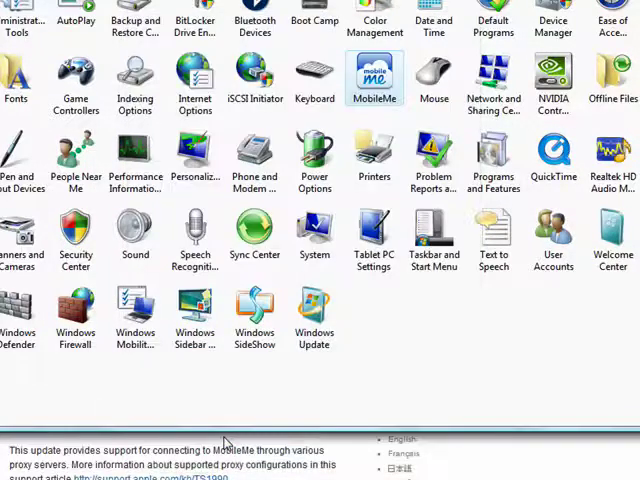